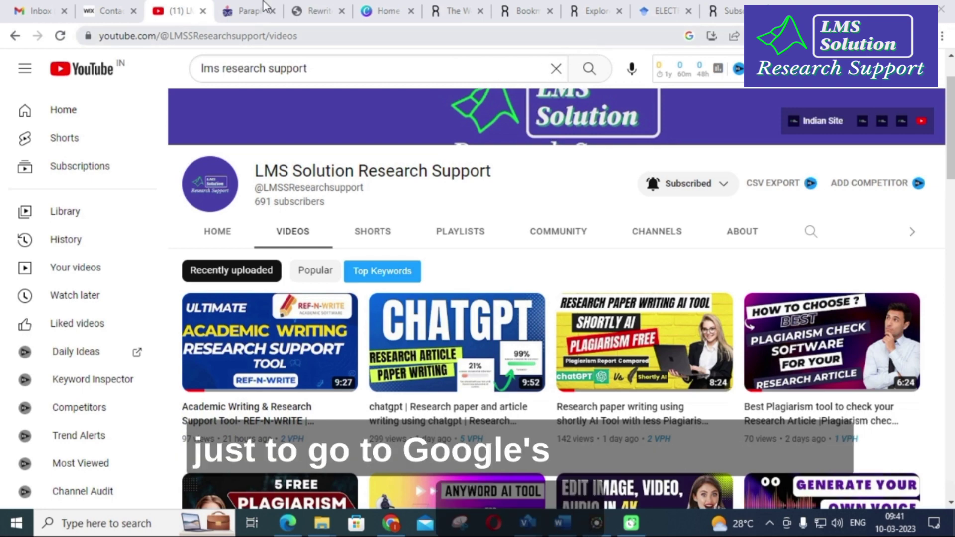
- Review Google Scholar's roughly 1,98,000 results for 'ELECTRIC VEHICLE CHARGING STATION' and the related searches
click(662, 11)
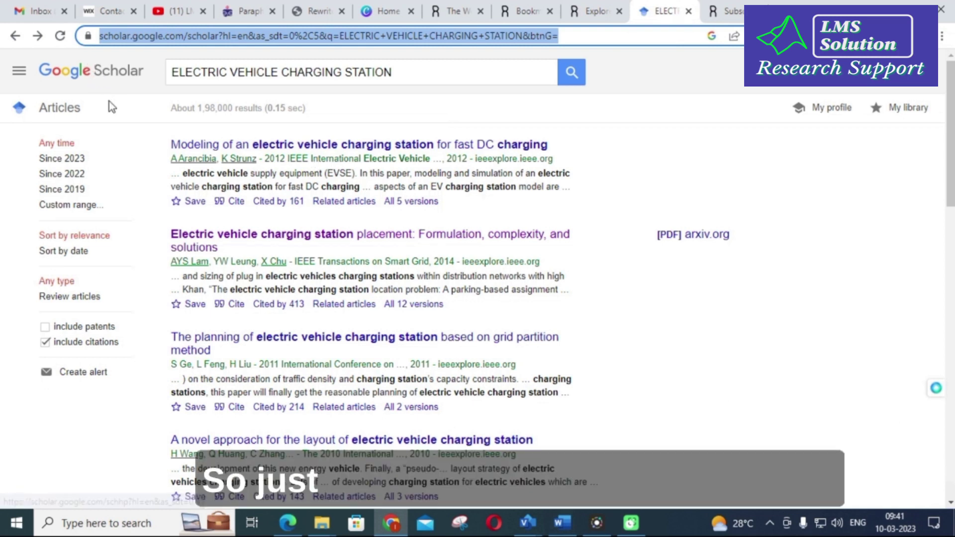
drag(420, 73, 143, 51)
click(142, 110)
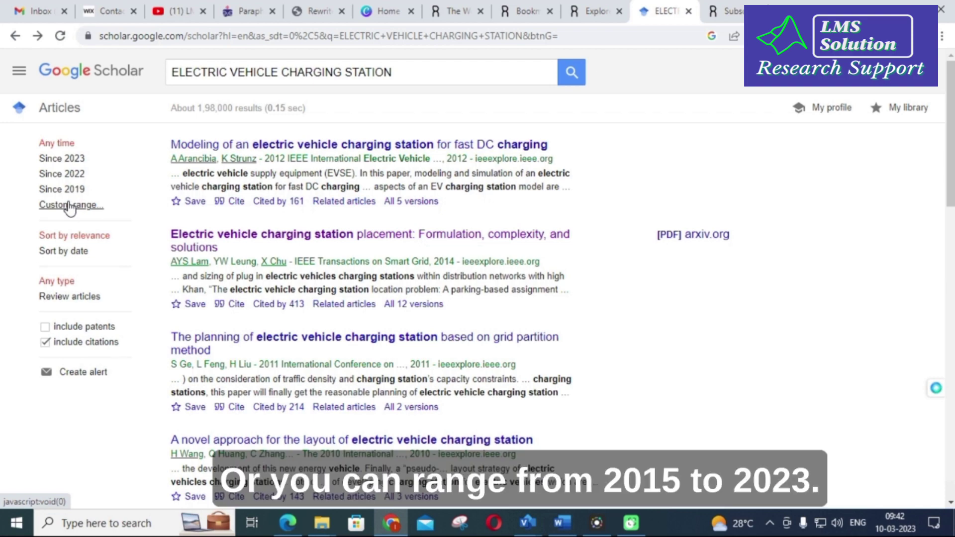
scroll(299, 249, down, 5)
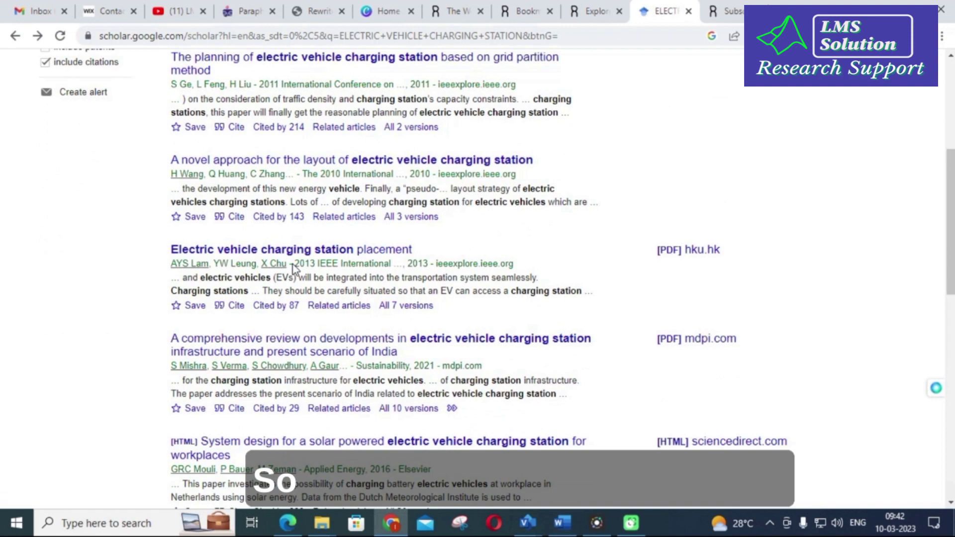
scroll(293, 264, down, 13)
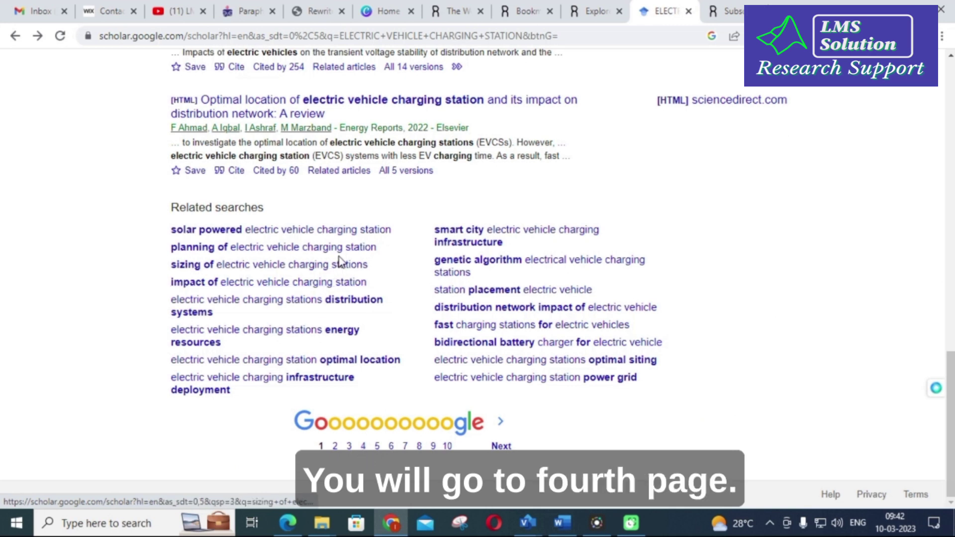
scroll(323, 264, up, 9)
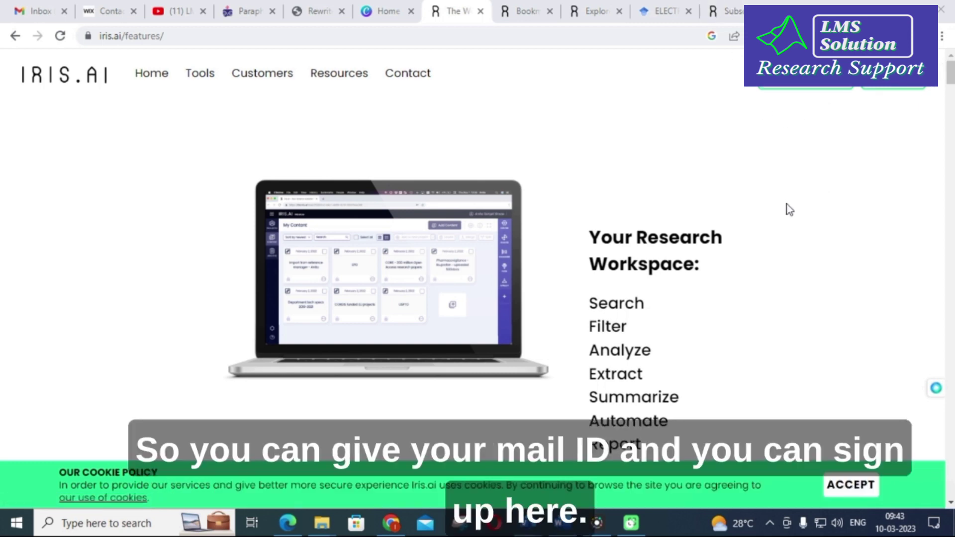
- Look over the Iris.ai features page, then open the dashboard's still-empty Saved Maps bookmarks
scroll(781, 212, down, 2)
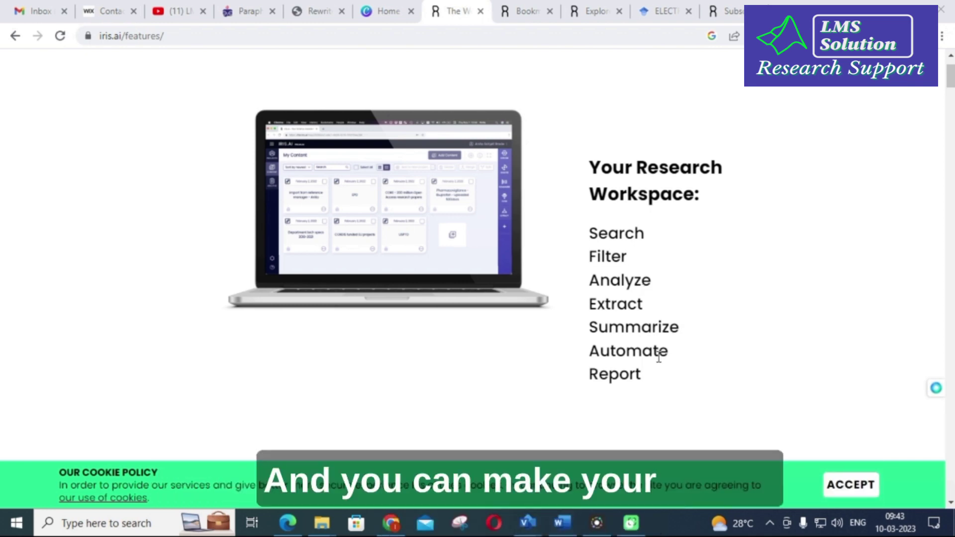
scroll(658, 356, up, 2)
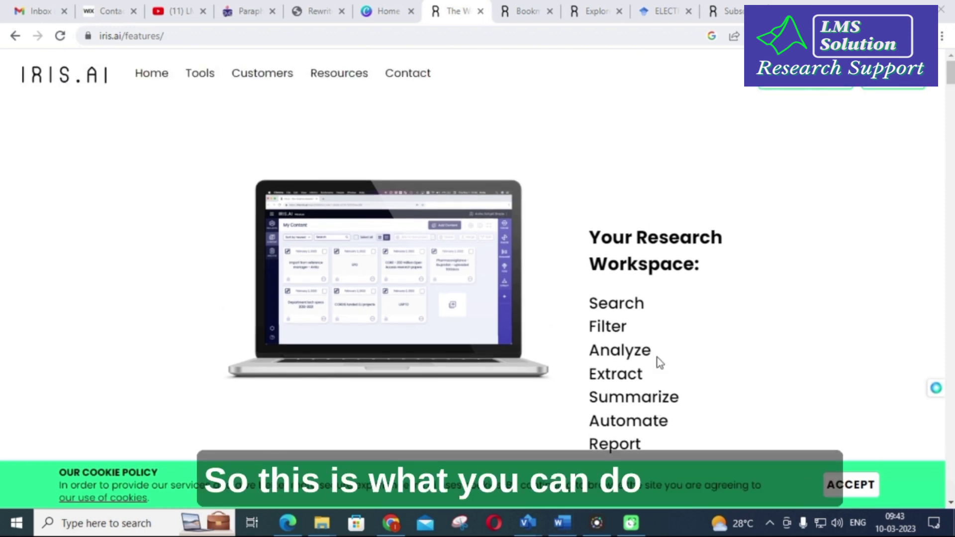
click(532, 11)
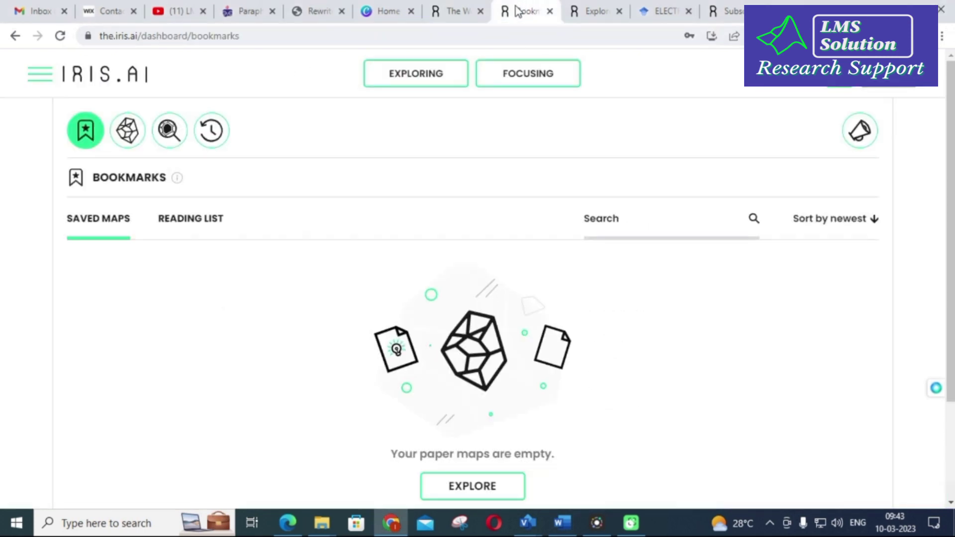
- View Iris.ai's 'Let me explore' paper-URL page, then return to the Scholar charging station results
click(583, 11)
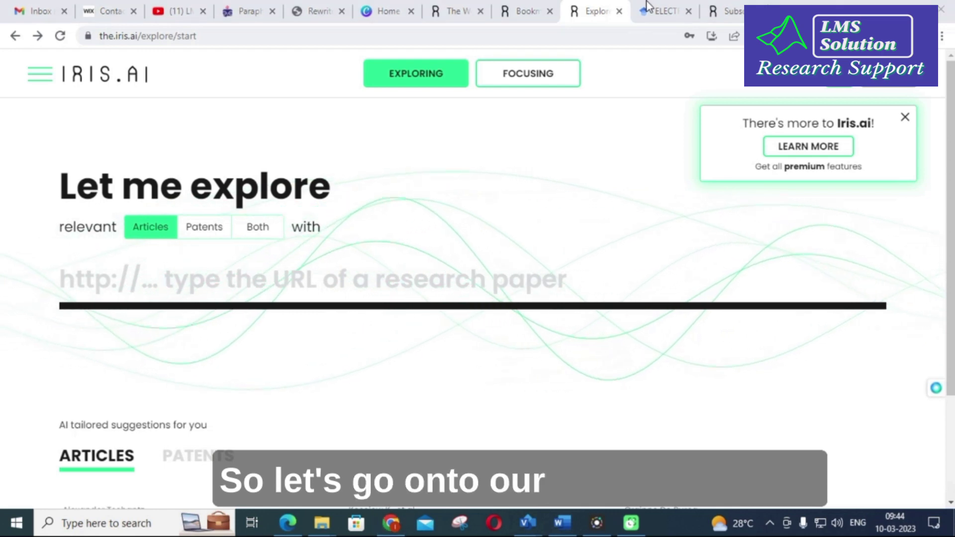
click(665, 11)
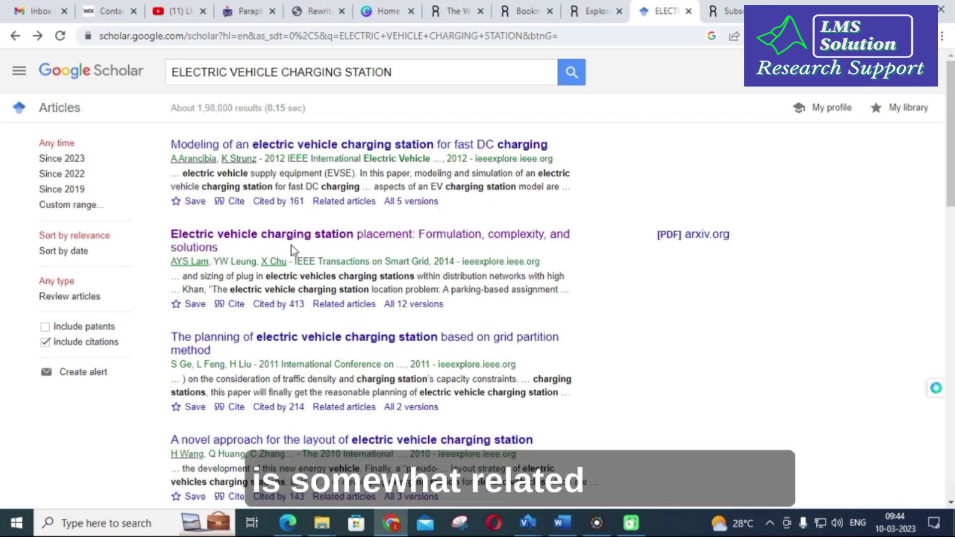
- Open the Electric Vehicle Charging Station Placement paper on IEEE Xplore and copy its URL
click(259, 238)
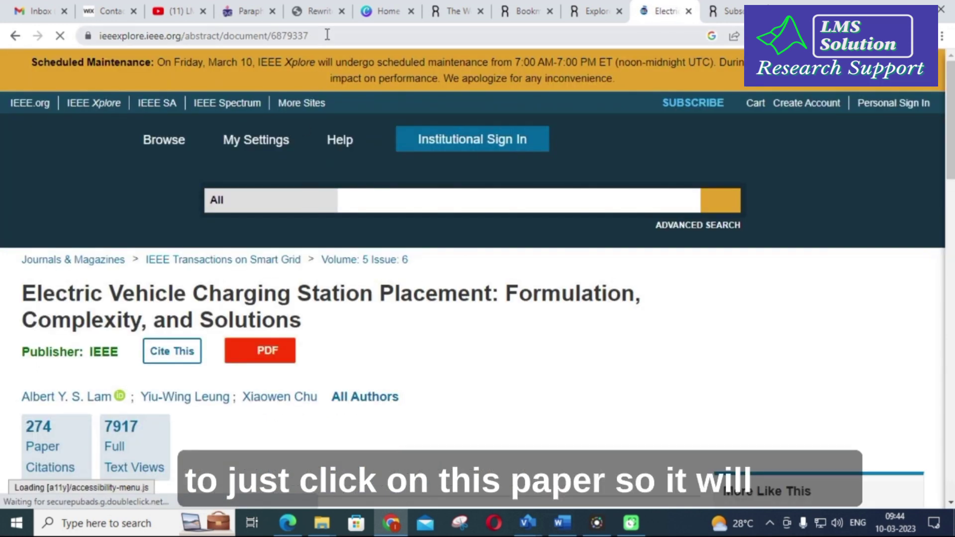
click(326, 33)
key(ctrl+c)
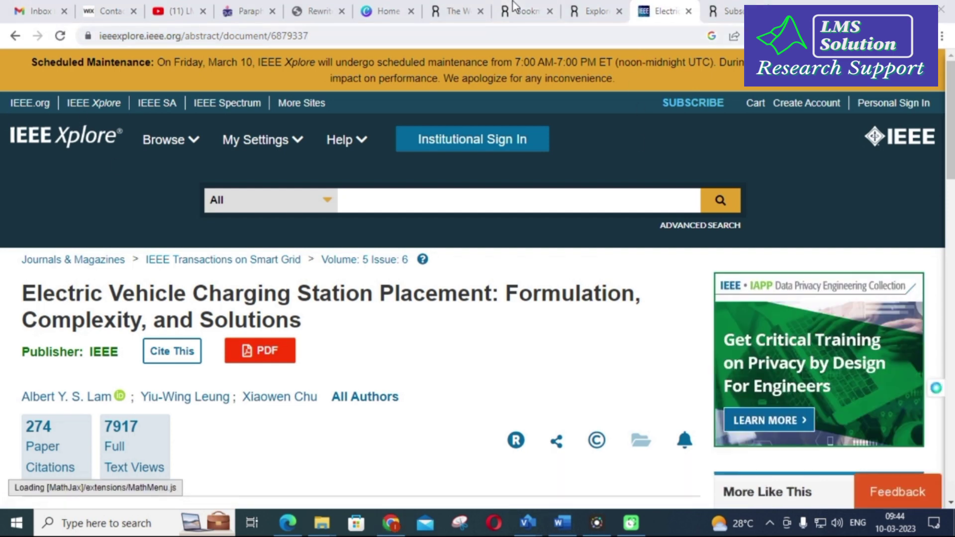
click(583, 10)
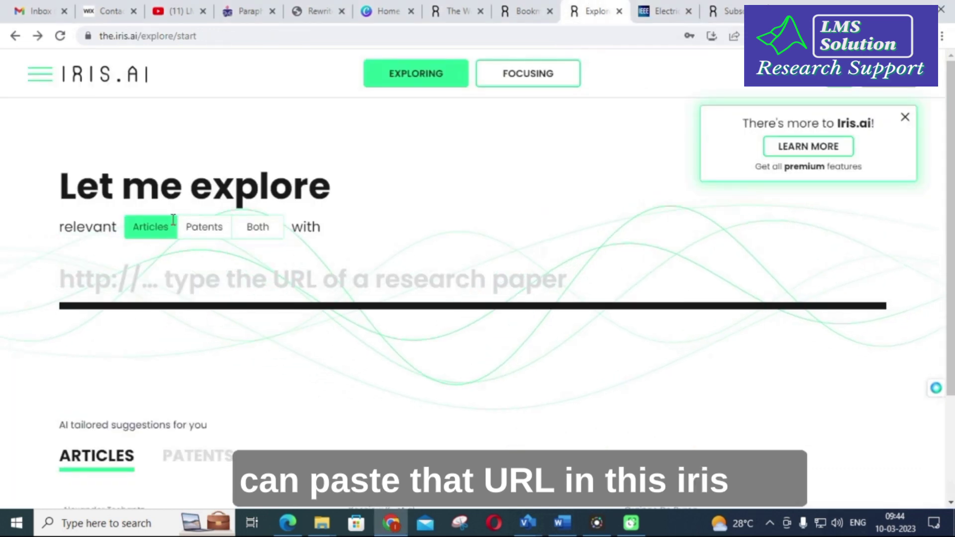
- Paste the IEEE paper link into Iris.ai and generate a new map of 244 related papers
click(127, 272)
key(ctrl+v)
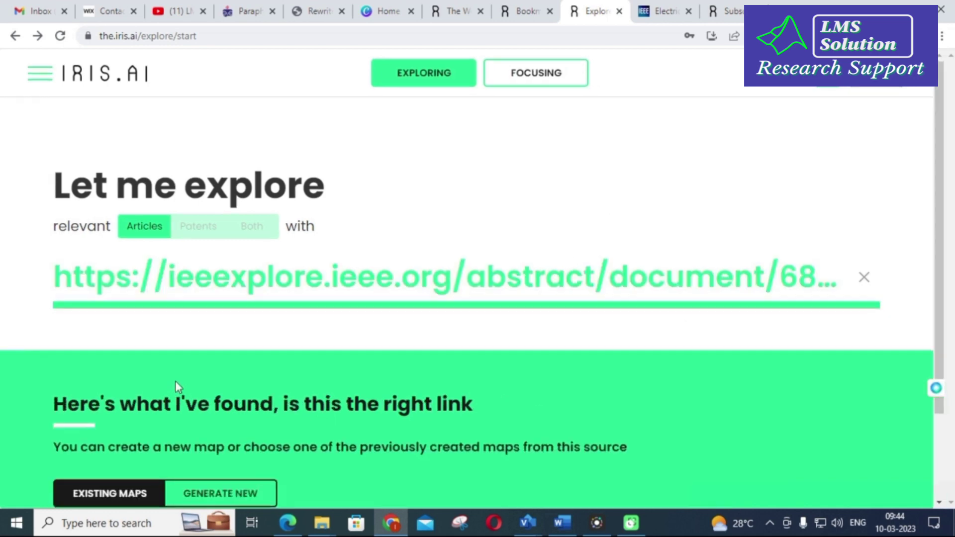
scroll(175, 382, down, 2)
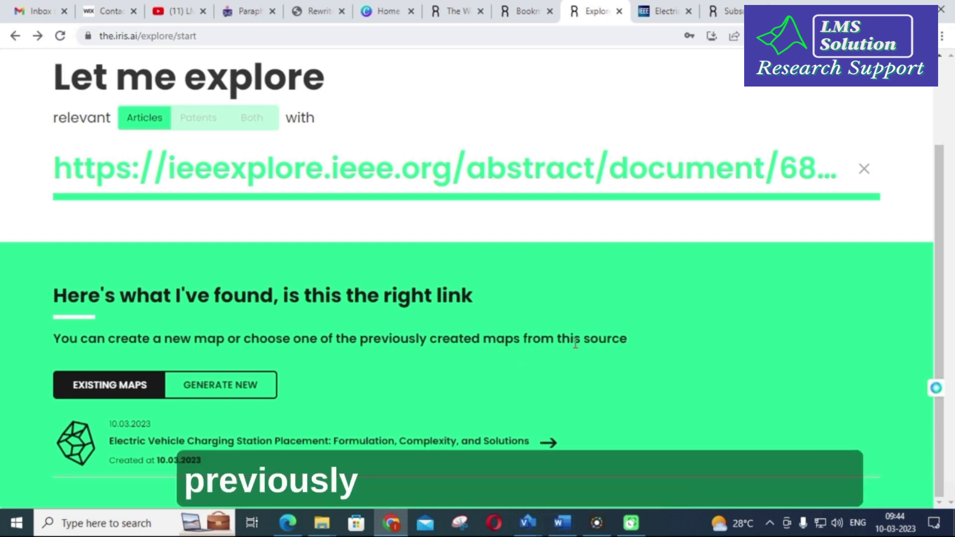
click(223, 390)
scroll(222, 392, down, 1)
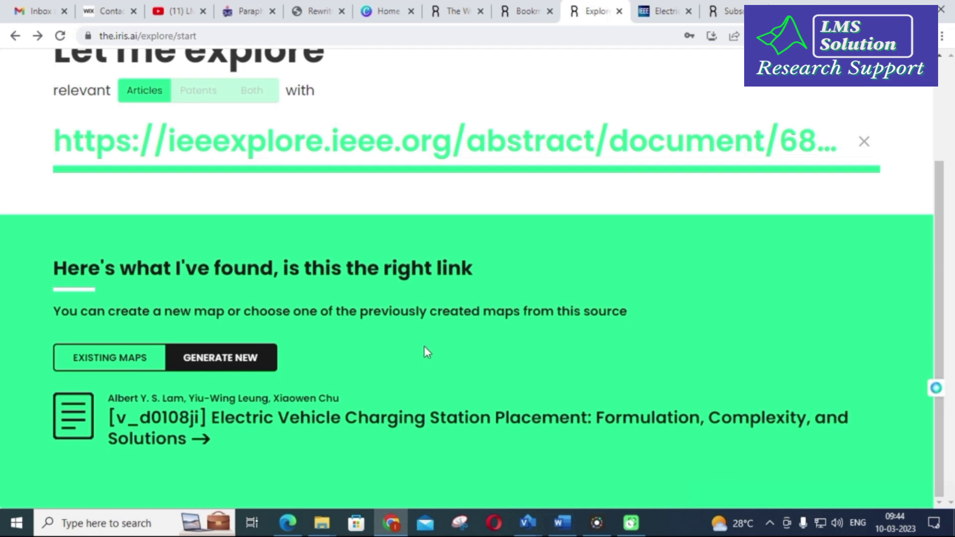
scroll(422, 345, up, 1)
scroll(389, 381, down, 1)
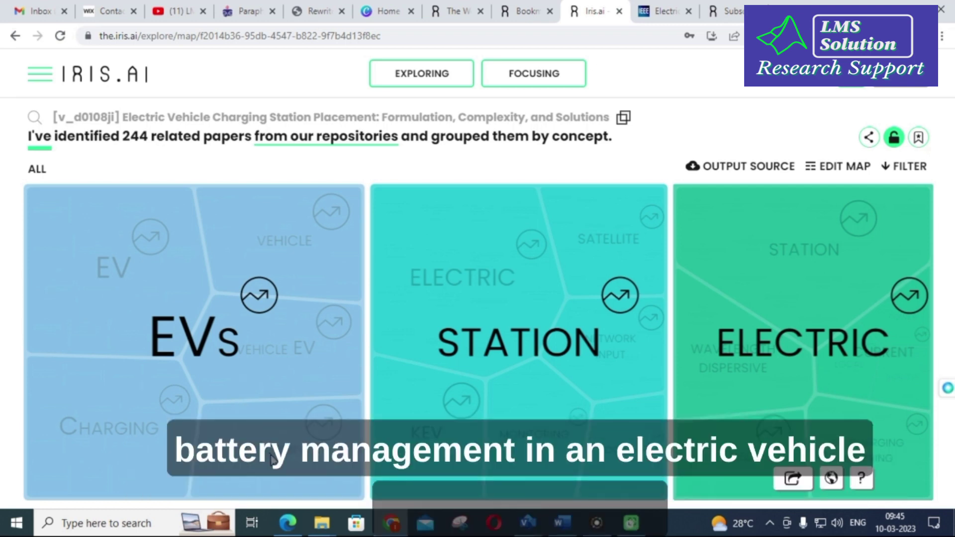
- Open the EVs cluster, zoom into Battery, and inspect the 2017 hierarchical optimization paper
click(291, 447)
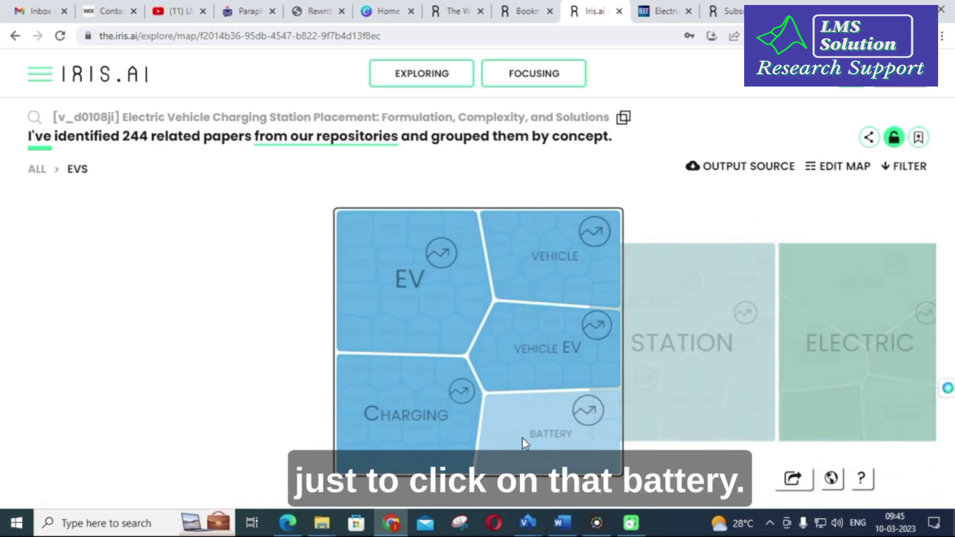
click(538, 435)
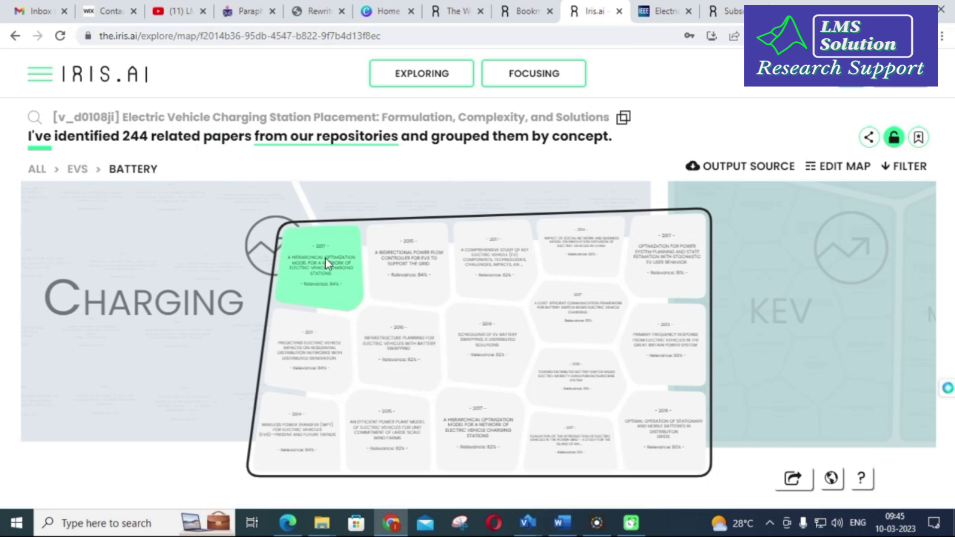
double_click(325, 271)
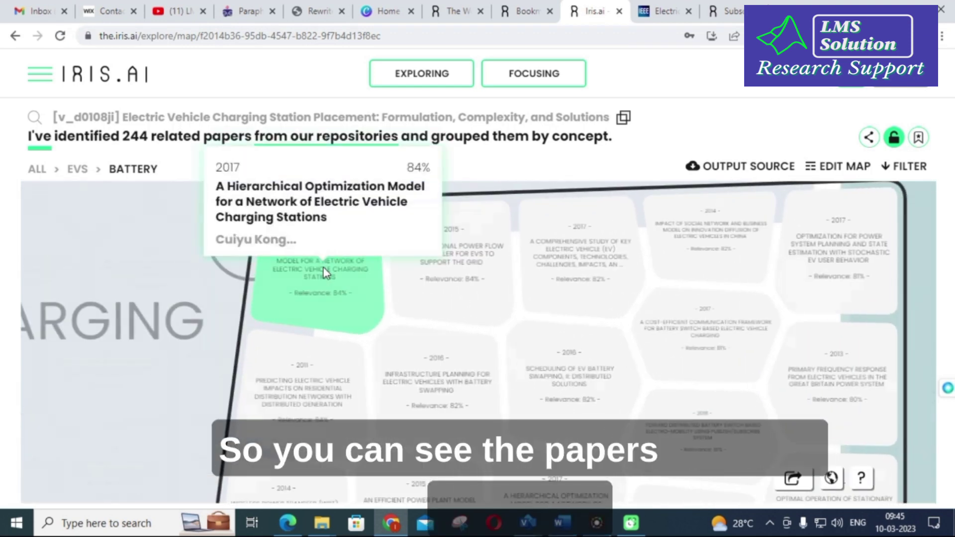
mouse_move(300, 281)
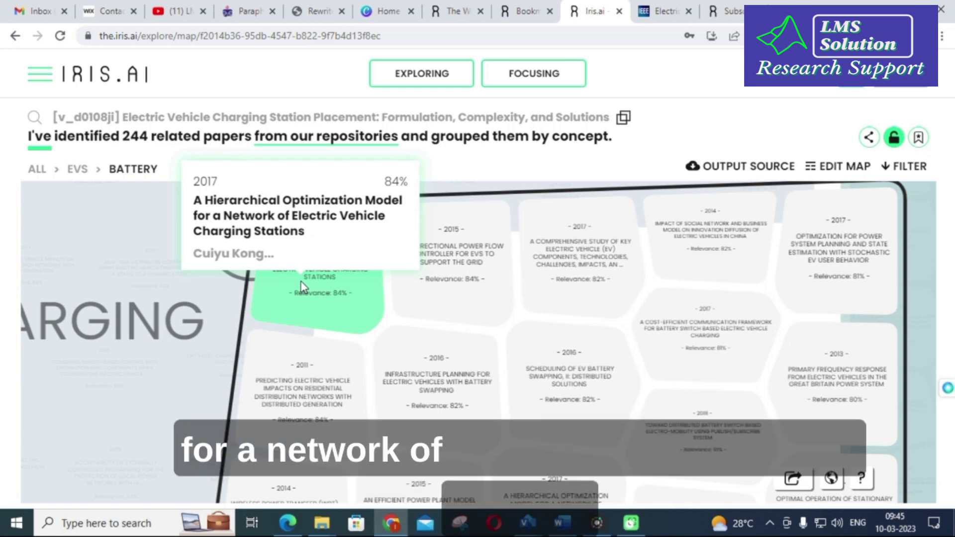
mouse_move(421, 264)
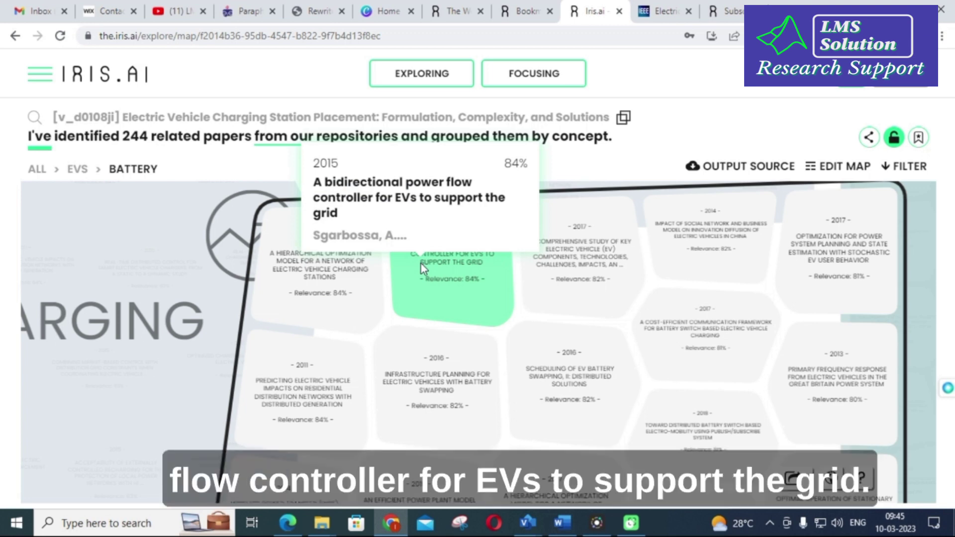
mouse_move(601, 251)
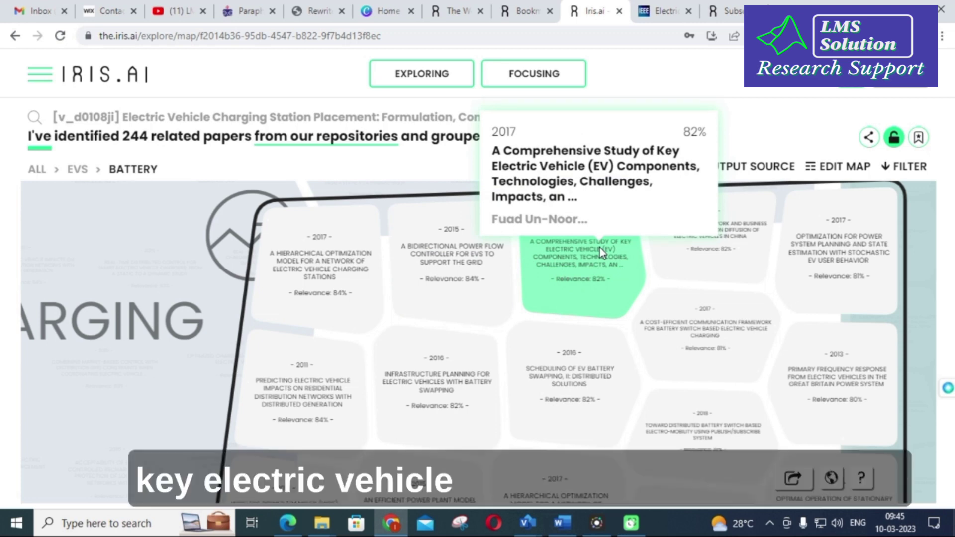
mouse_move(691, 251)
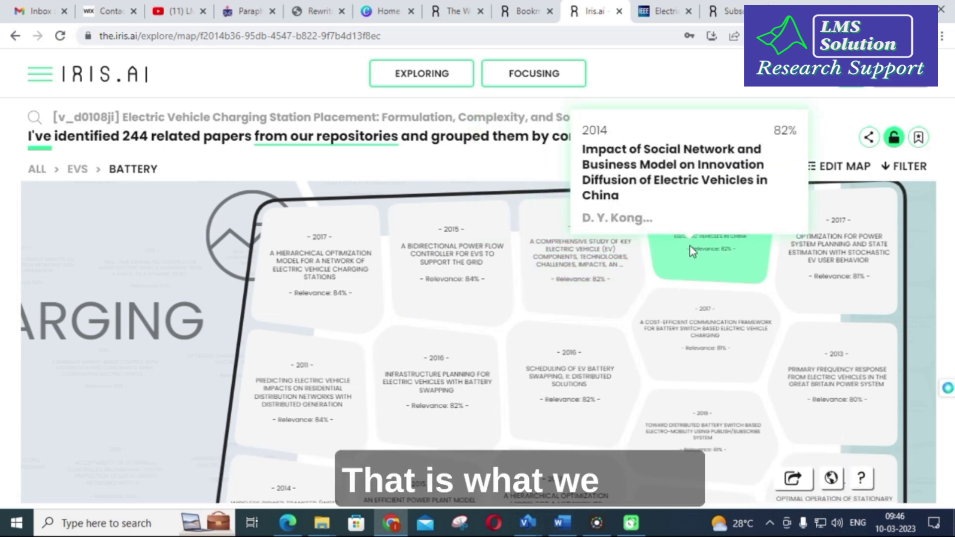
mouse_move(791, 264)
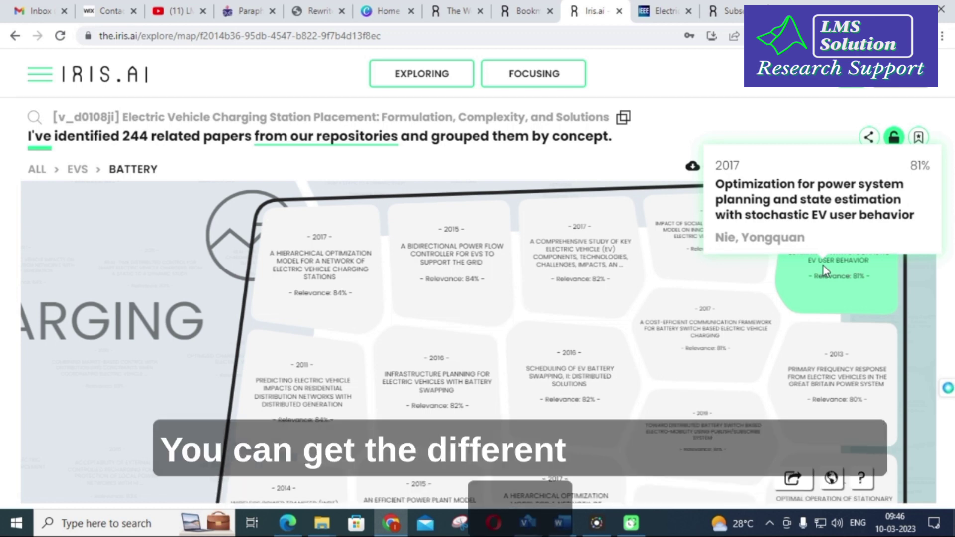
scroll(823, 266, down, 2)
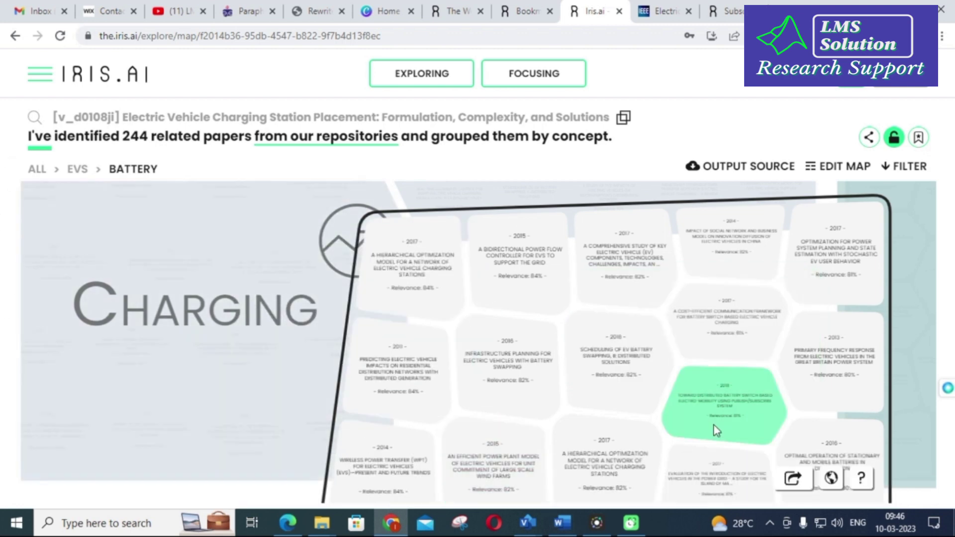
- Move to the STATION cluster, then zoom the map into the EVs and ELECTRIC concepts
click(913, 417)
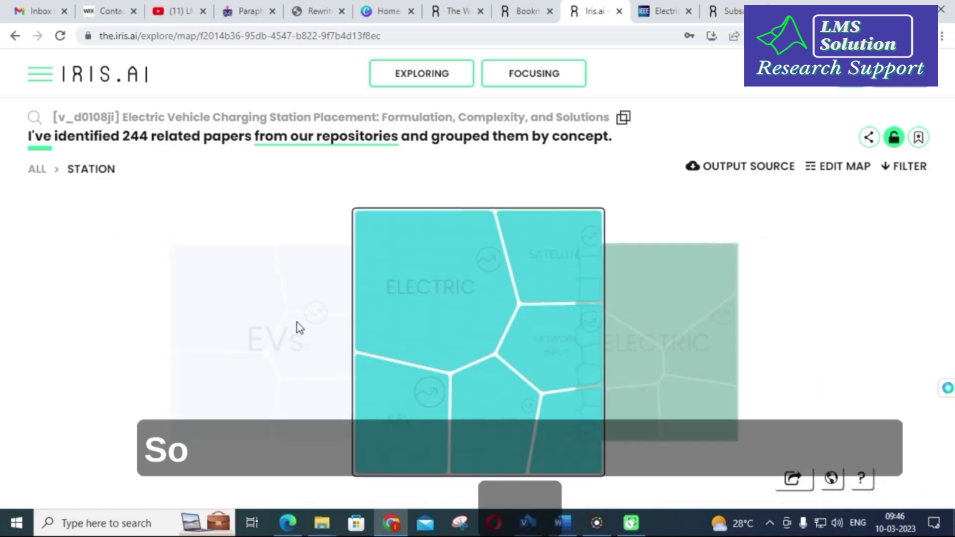
click(297, 322)
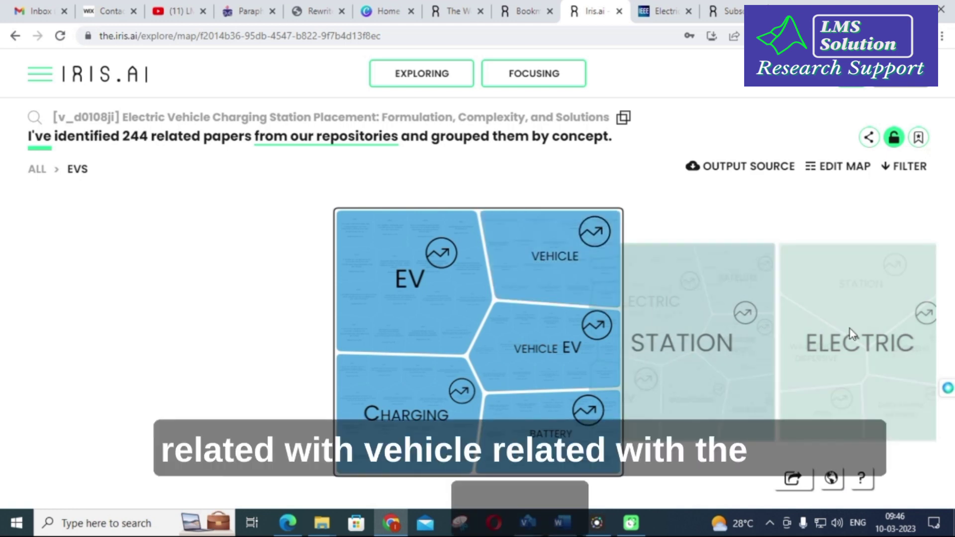
click(850, 334)
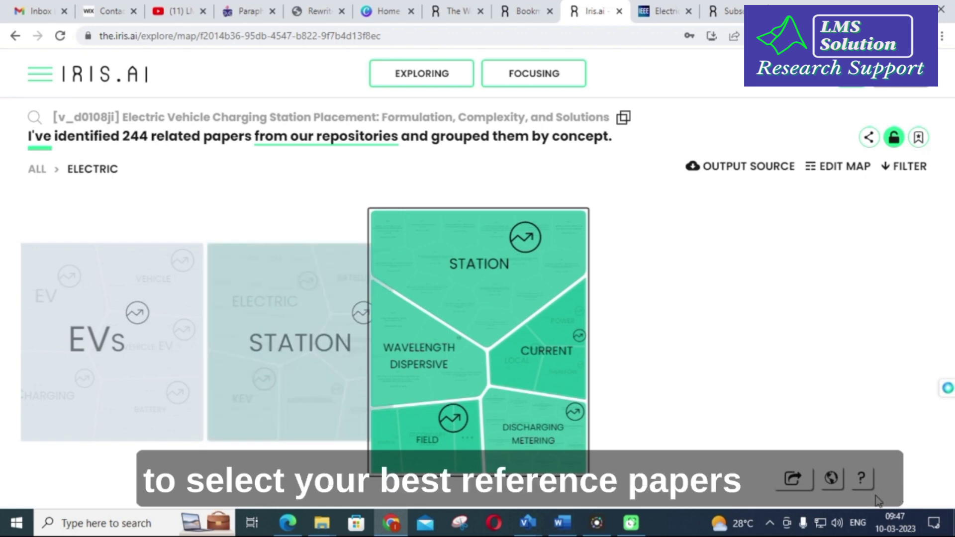
- Go back to the explore start page, type ELECTRIC, and dismiss the premium-only search notice
key(alt+Left)
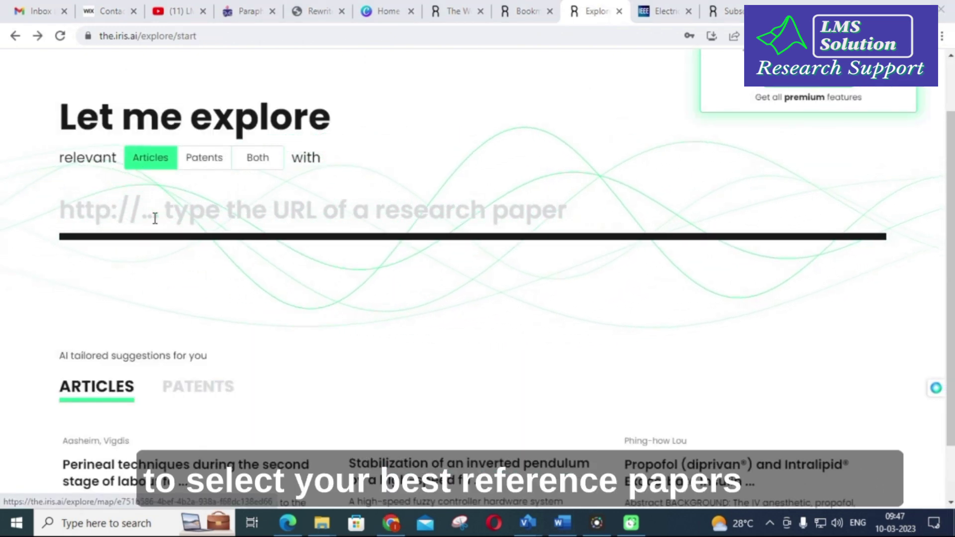
text(EL)
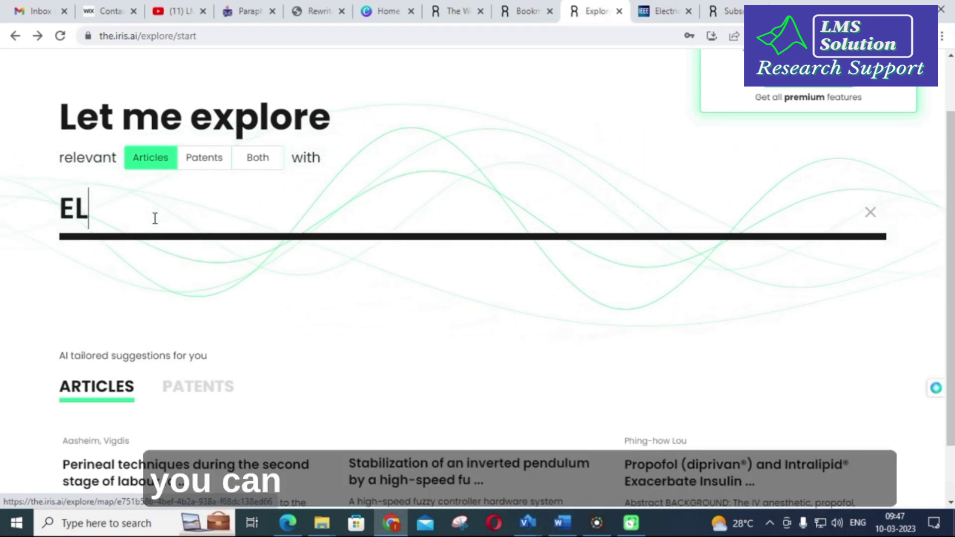
text(ECTGR)
key(BackSpace)
key(BackSpace)
key(BackSpace)
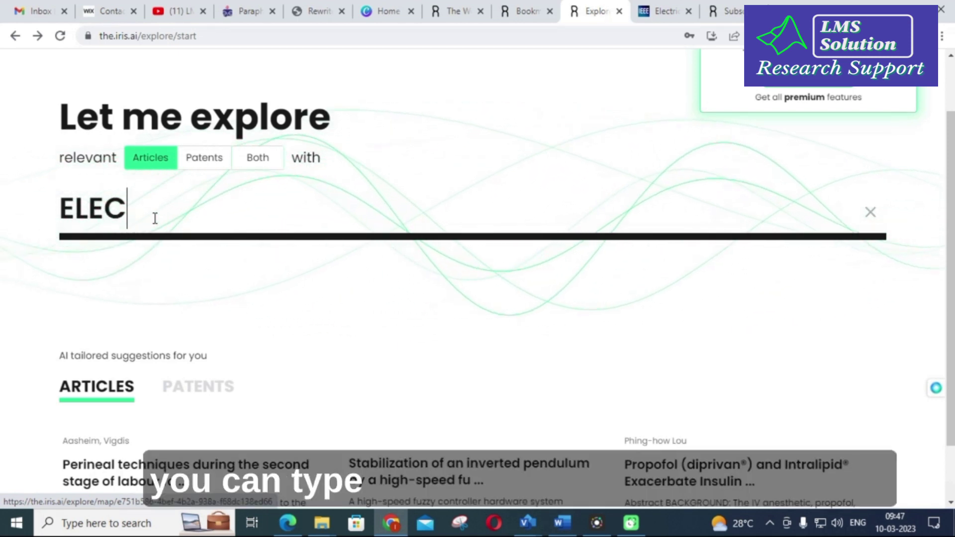
text(TRCI)
key(BackSpace)
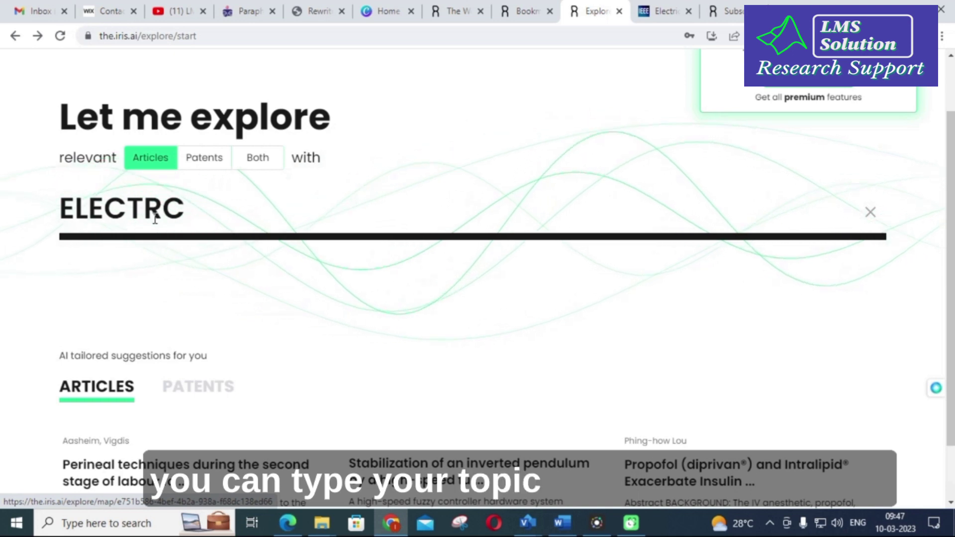
key(BackSpace)
text(IC)
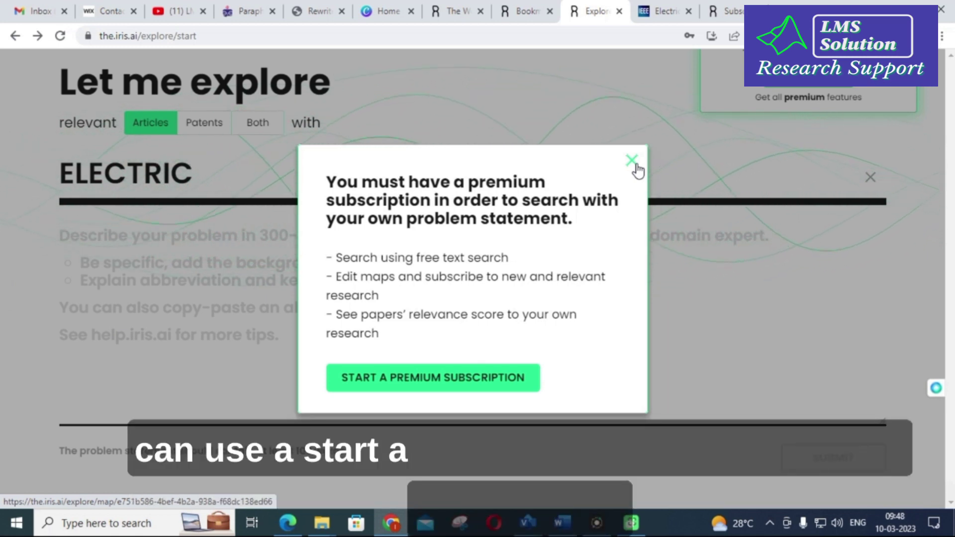
click(632, 161)
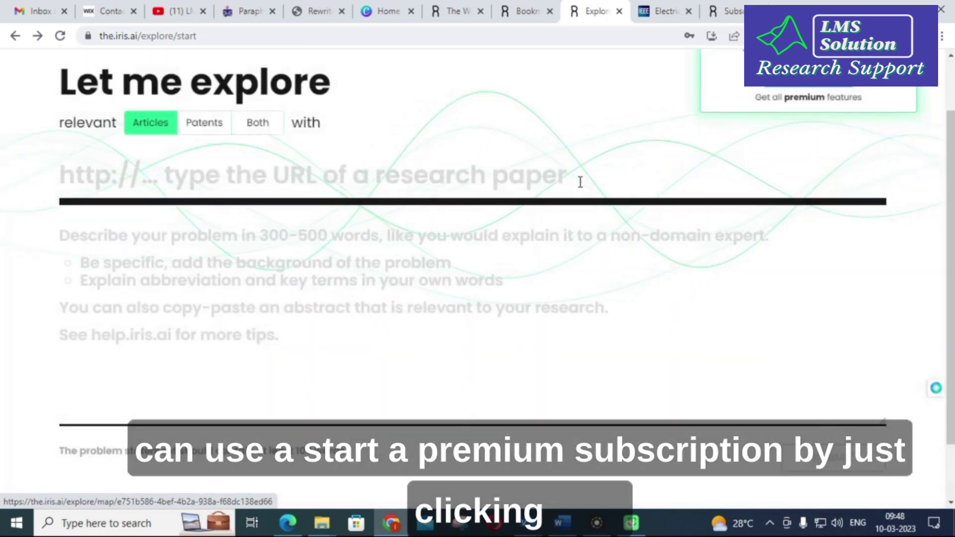
scroll(556, 228, up, 2)
- Enter focusing study title ELECTRIC VEHICLE CHARGING STATION and problem statement BATTERY MANAGEMENT
click(528, 78)
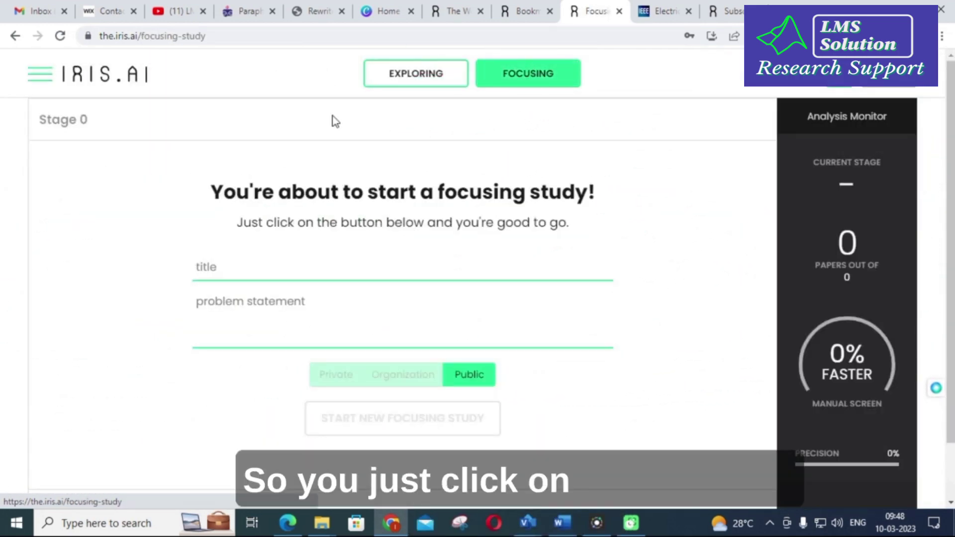
scroll(456, 128, down, 1)
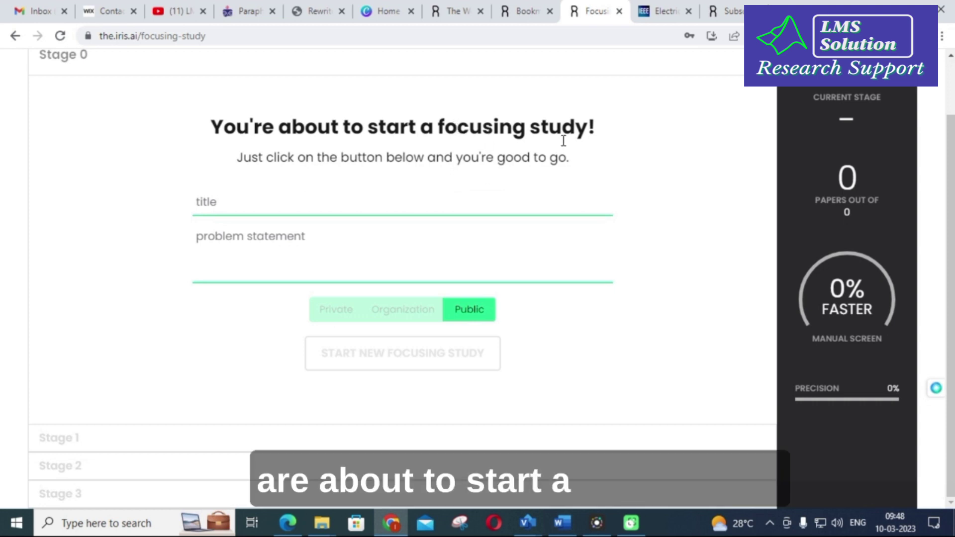
click(244, 205)
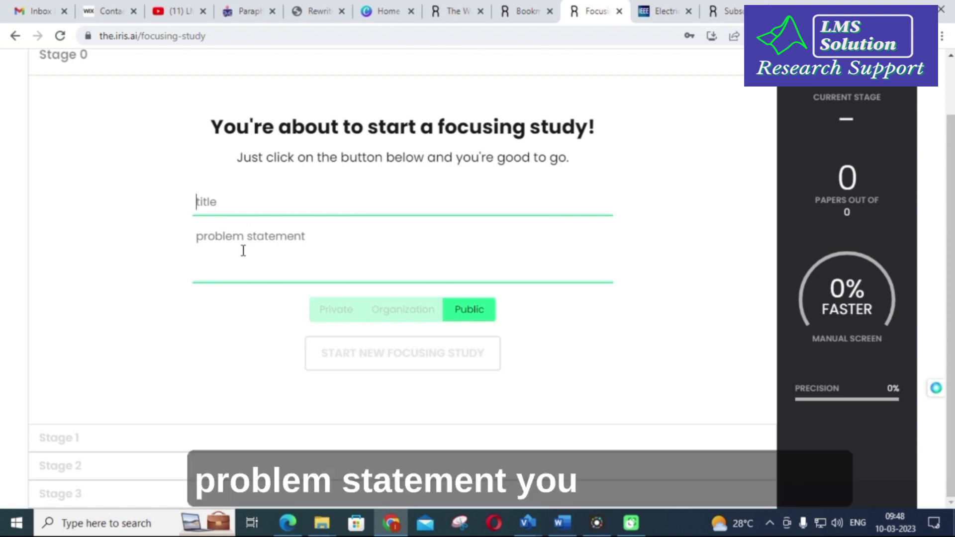
text(E)
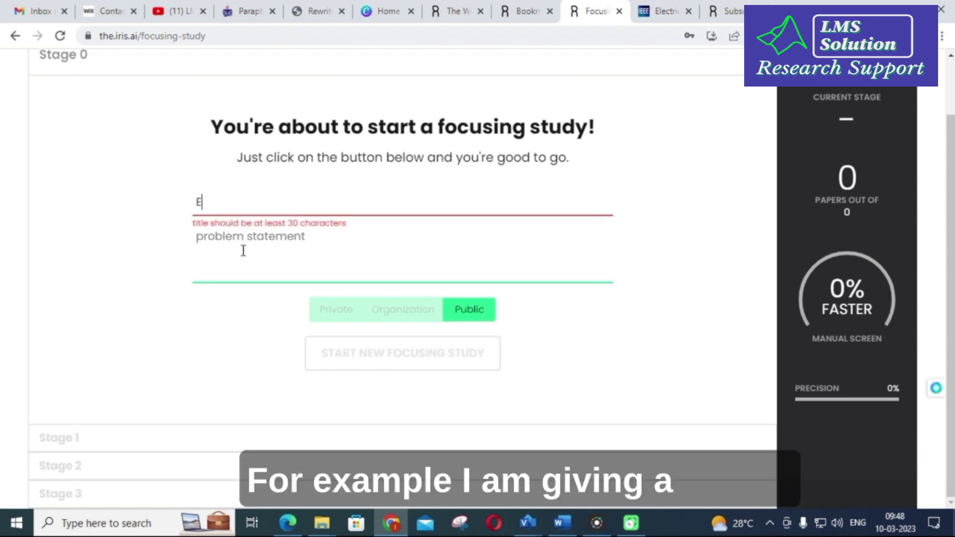
text(LECTI)
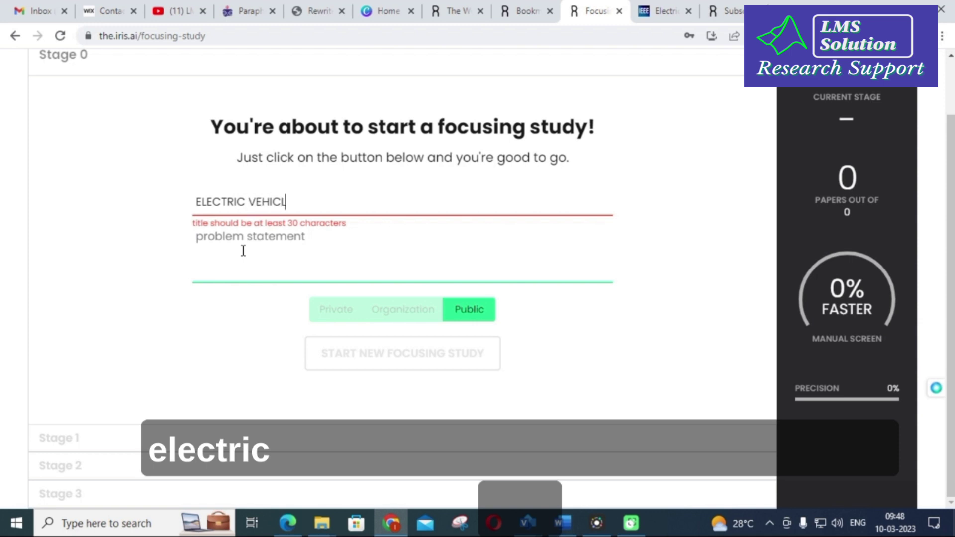
text(E CHAT)
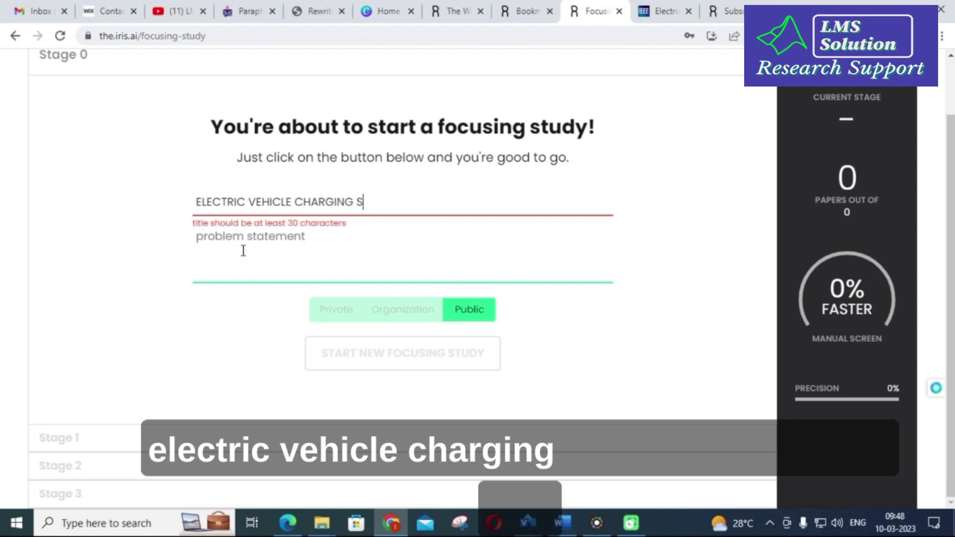
text(TATION)
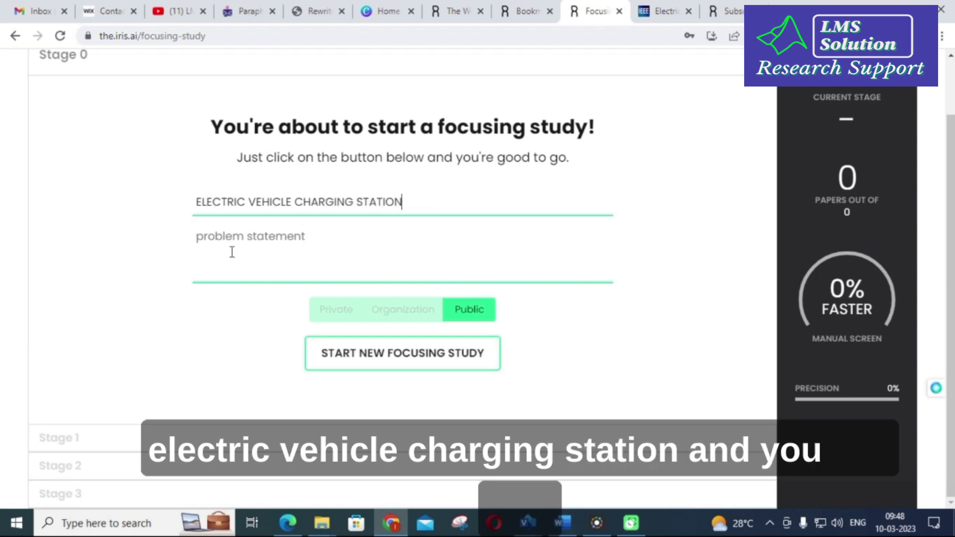
click(231, 252)
text(BA)
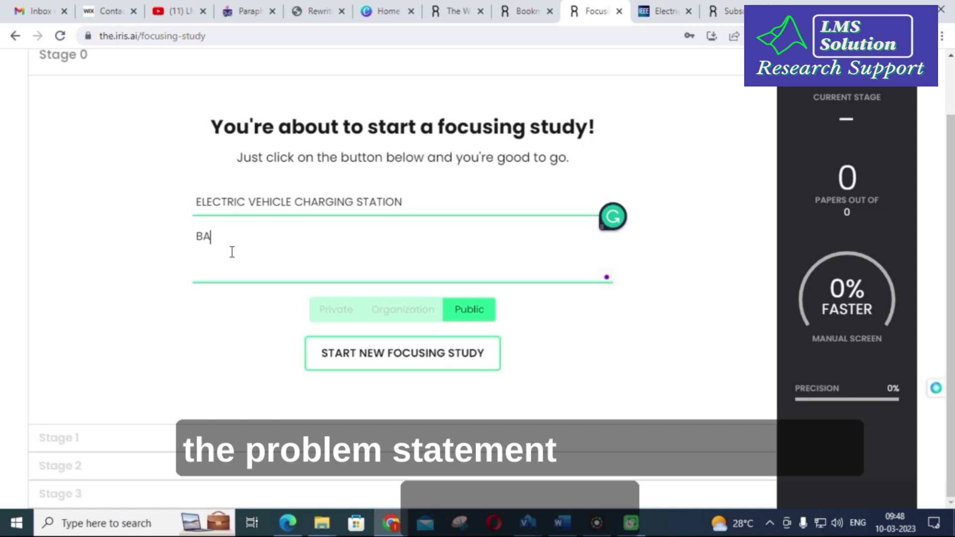
text(TTERY MANAGEMENT)
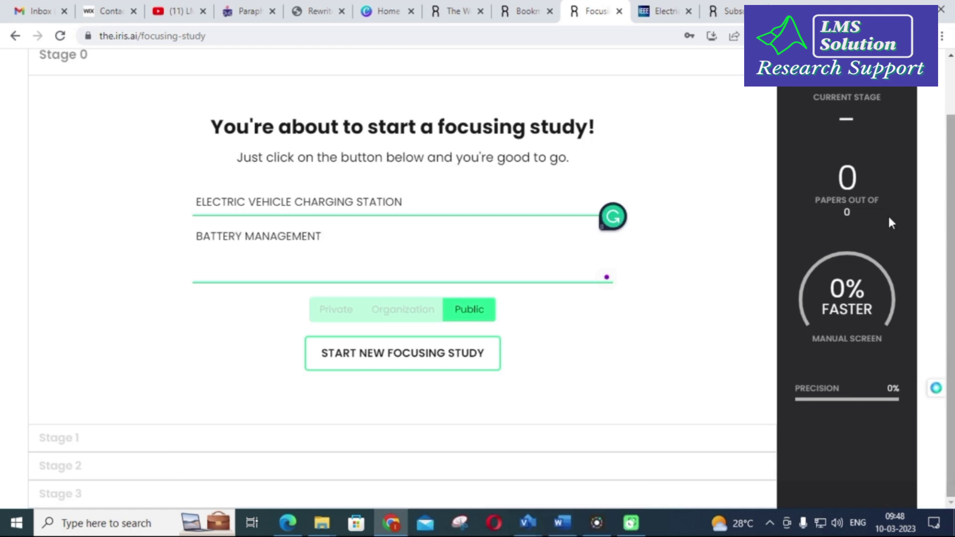
- Start the new focusing study and check the empty bookmarks import before closing its prompts
click(399, 367)
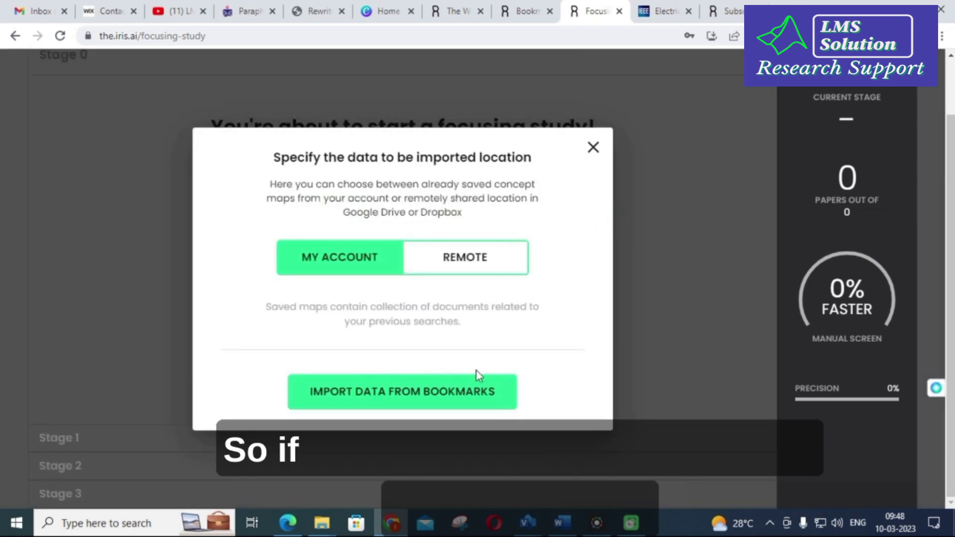
click(376, 395)
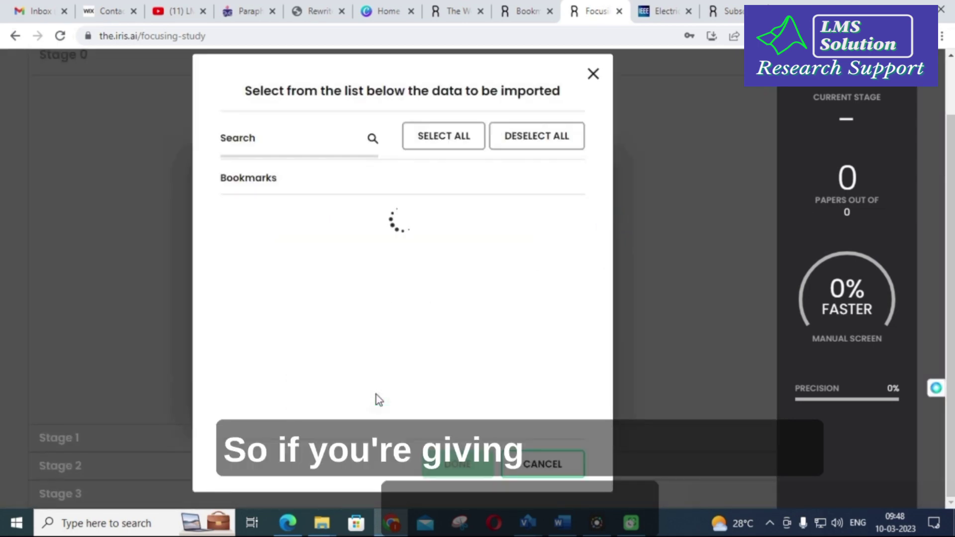
click(594, 73)
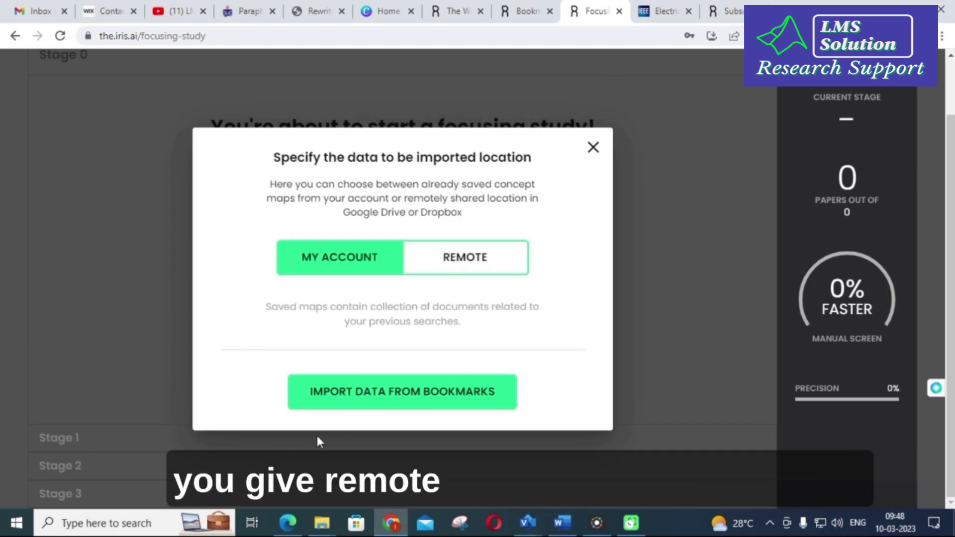
click(593, 147)
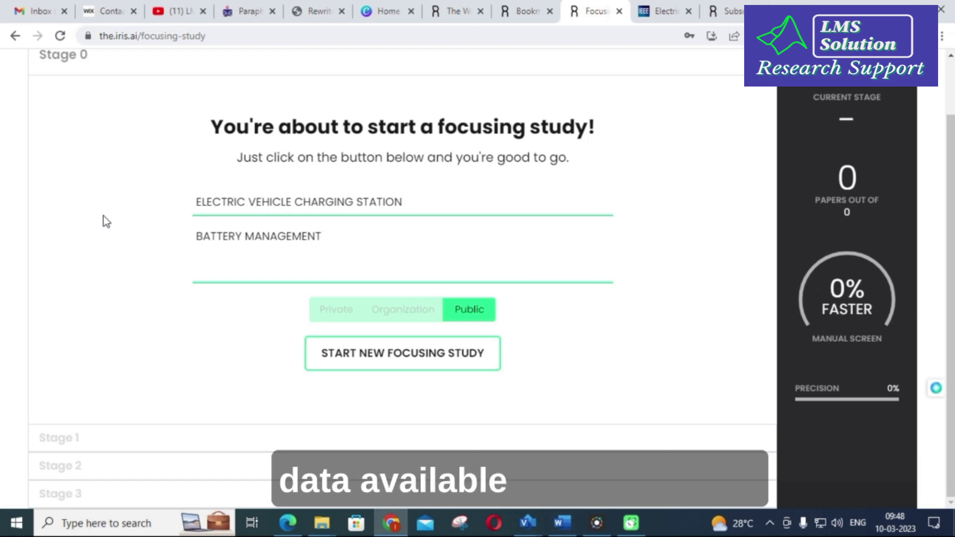
scroll(126, 237, up, 2)
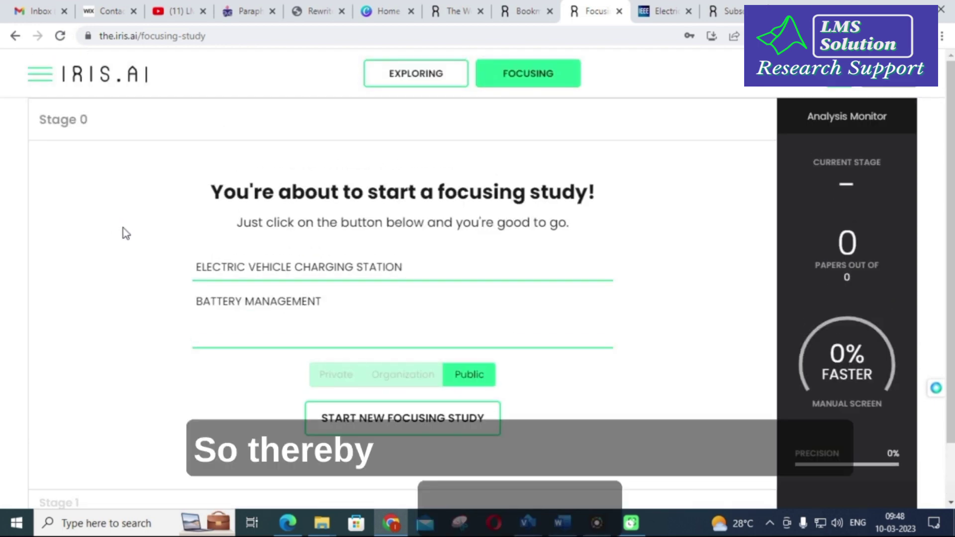
- Compare the Premium plans at €75 monthly, €202.5 quarterly and €720 annually with free Basic
click(421, 80)
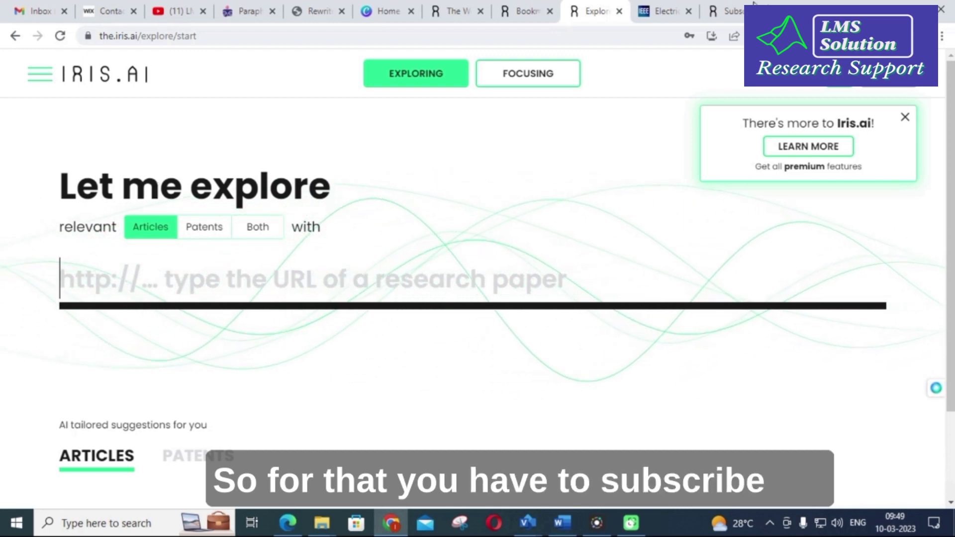
click(723, 7)
scroll(421, 242, up, 2)
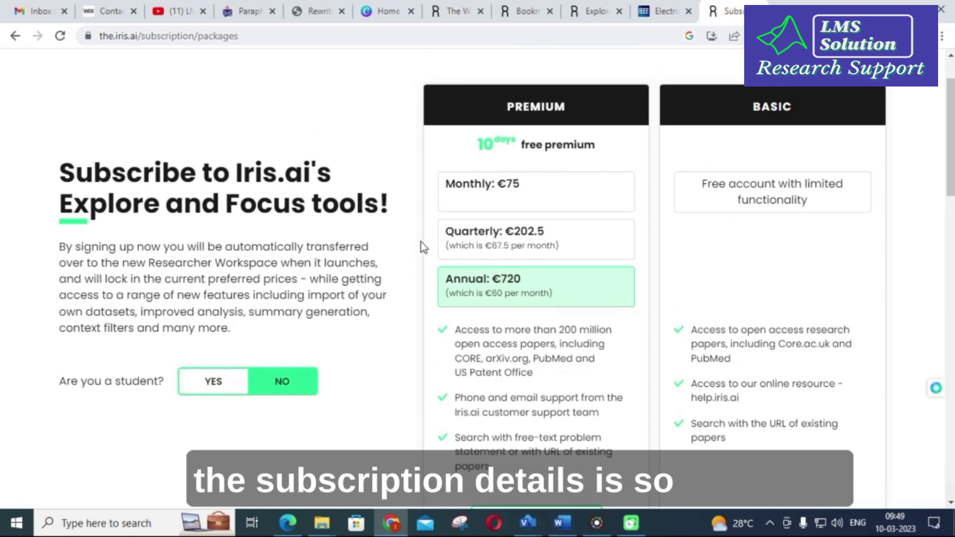
scroll(433, 209, down, 2)
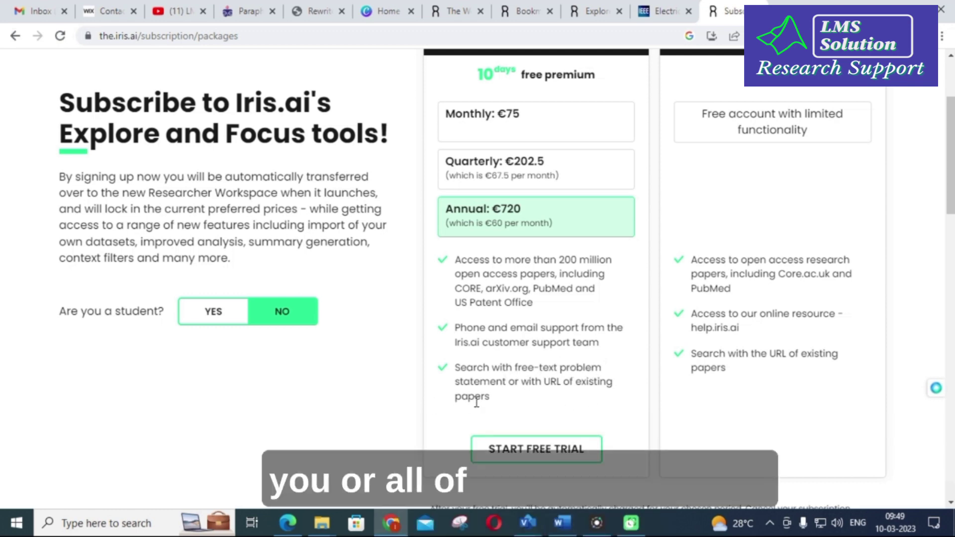
drag(453, 368, 490, 401)
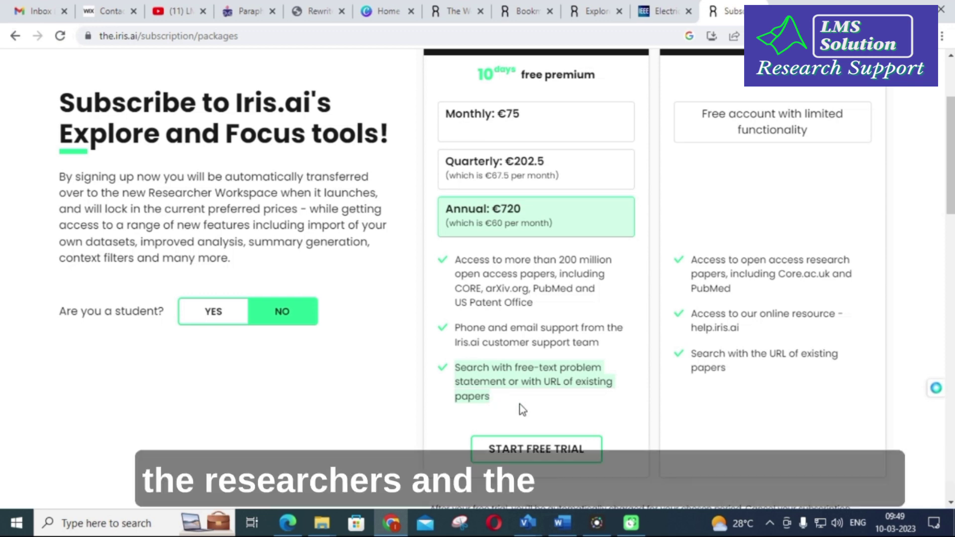